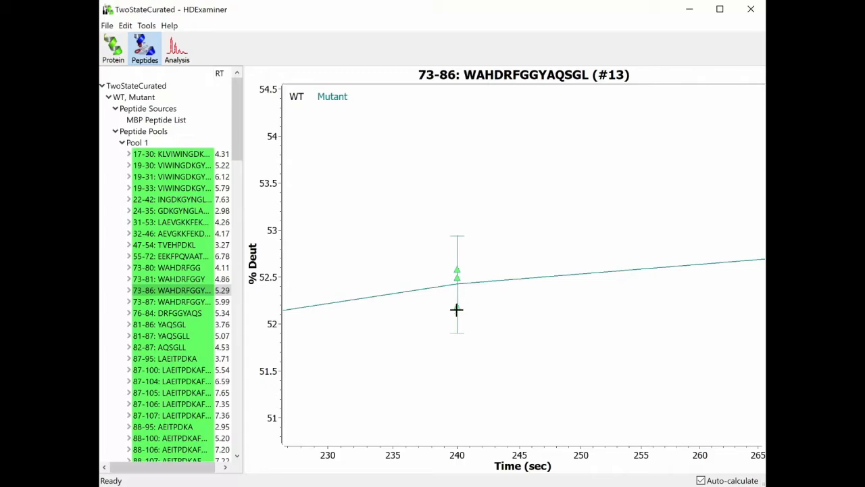
- Inspect the analysis result behind the lowest 240-second Mutant data point of peptide 73-86, and return to the peptide view
{"action": "double_click", "coordinate": [457, 307]}
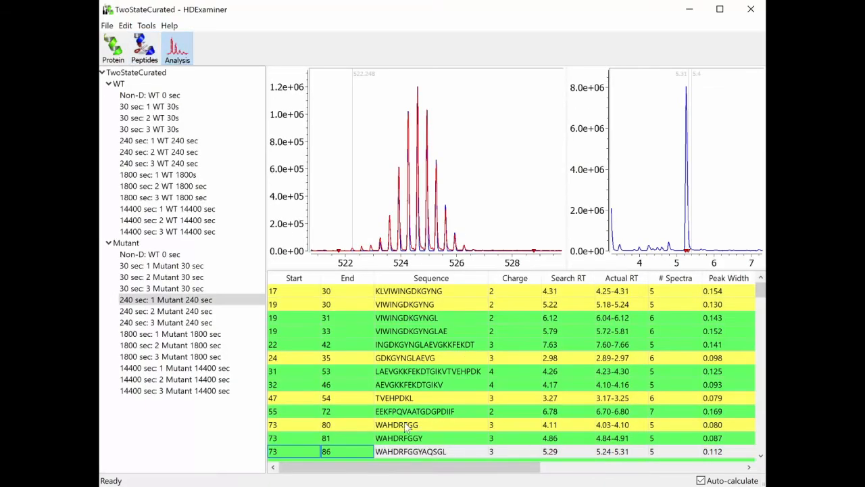
{"action": "left_click", "coordinate": [144, 47]}
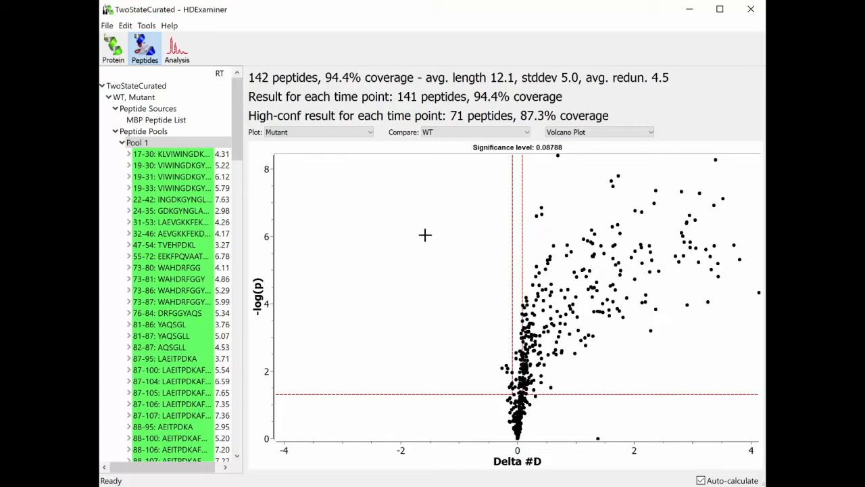
- Copy the Pool 1 volcano plot's data and paste it into the blank Excel workbook Book1 starting at cell A1
{"action": "right_click", "coordinate": [437, 210]}
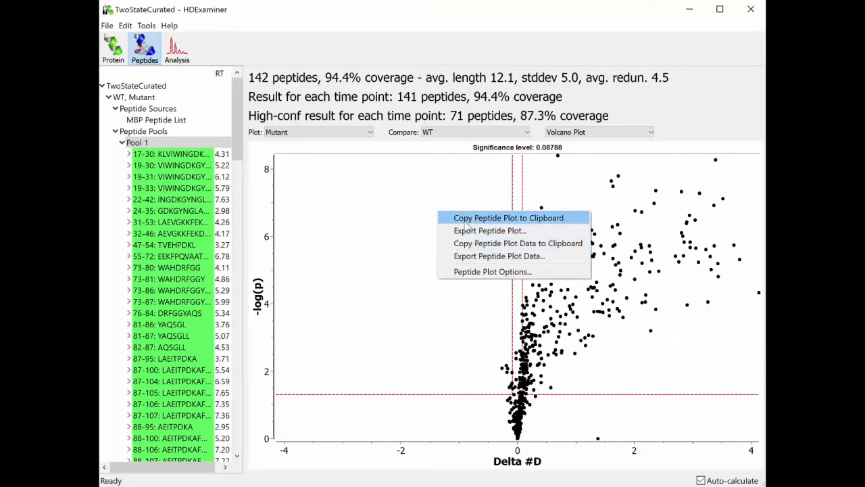
{"action": "left_click", "coordinate": [499, 245]}
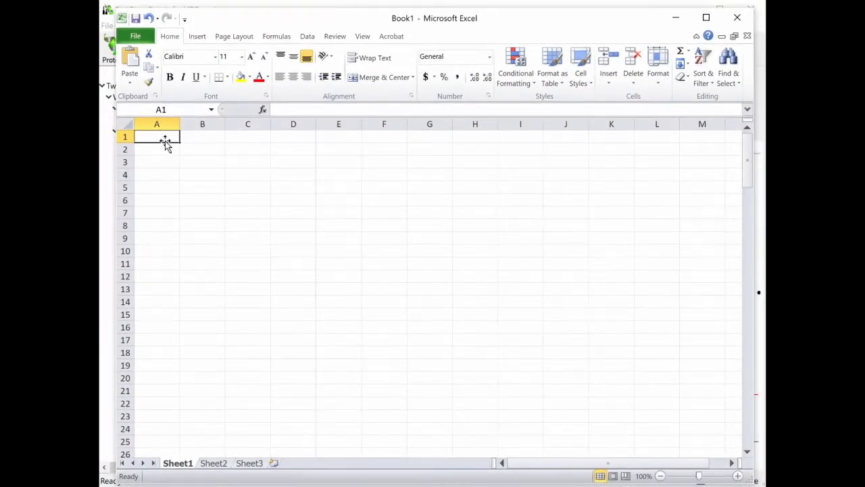
{"action": "key", "text": "ctrl+v"}
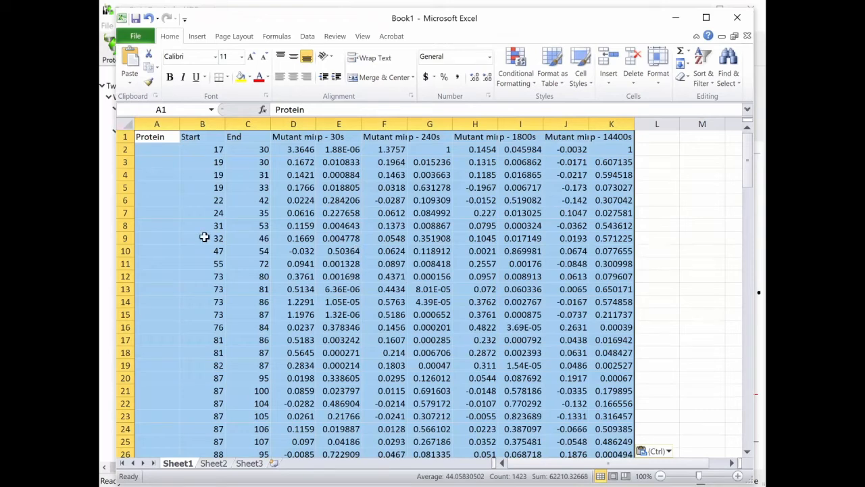
{"action": "left_click", "coordinate": [203, 174]}
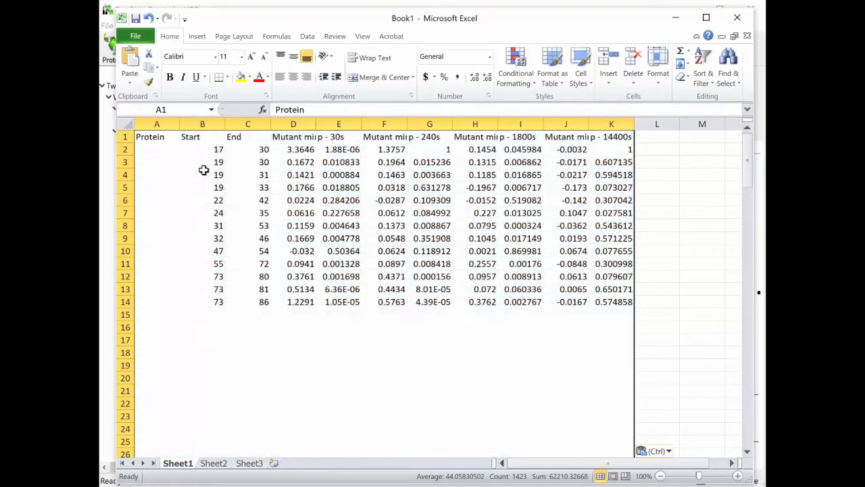
- Examine the Protein, Start and End column headers of the pasted plot data
{"action": "left_click", "coordinate": [144, 137]}
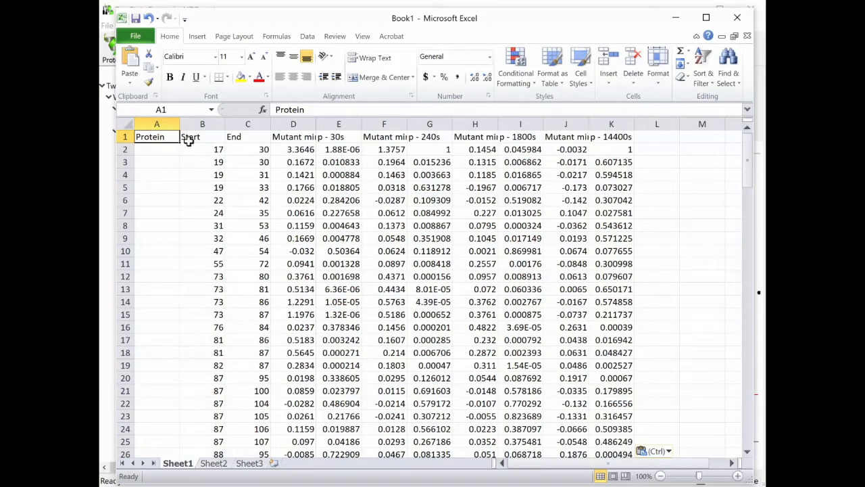
{"action": "left_click", "coordinate": [191, 139]}
{"action": "left_click", "coordinate": [233, 139]}
{"action": "left_click", "coordinate": [215, 137]}
{"action": "left_click", "coordinate": [241, 137]}
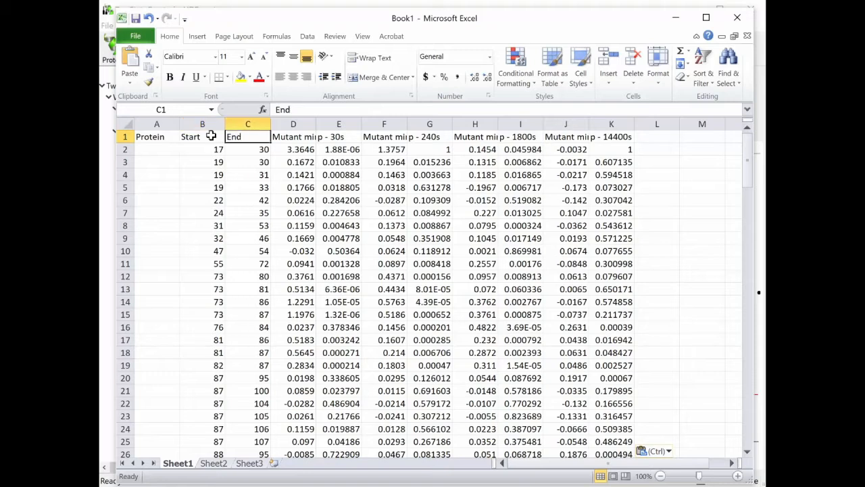
{"action": "left_click", "coordinate": [208, 136]}
{"action": "left_click", "coordinate": [242, 136]}
- Examine the paired Mutant minus WT difference and p-value column headers for the 30s, 240s and 1800s time points
{"action": "left_click", "coordinate": [296, 137]}
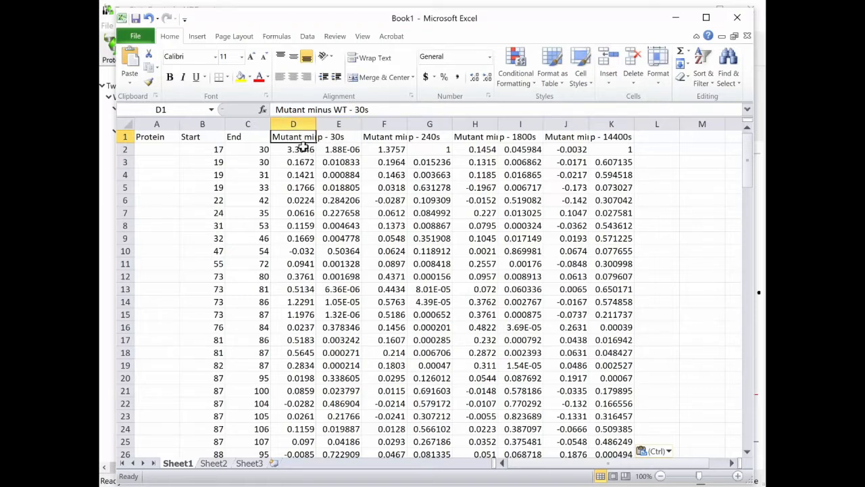
{"action": "left_click", "coordinate": [338, 134]}
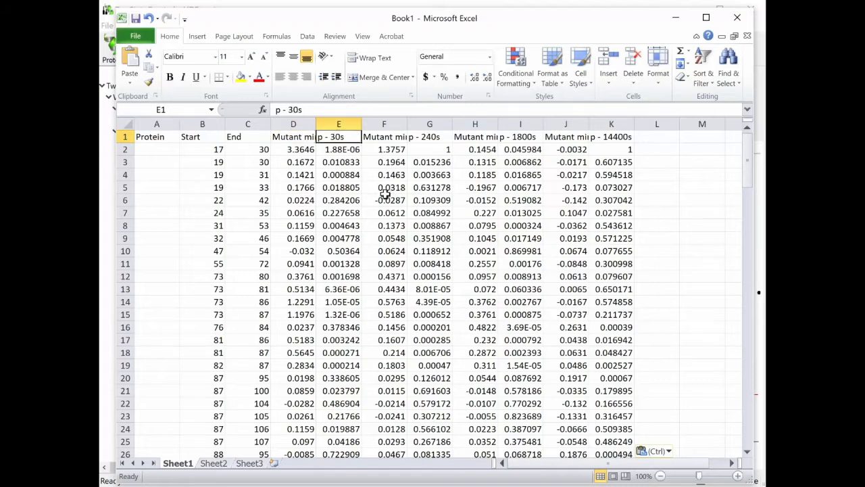
{"action": "left_click", "coordinate": [396, 138]}
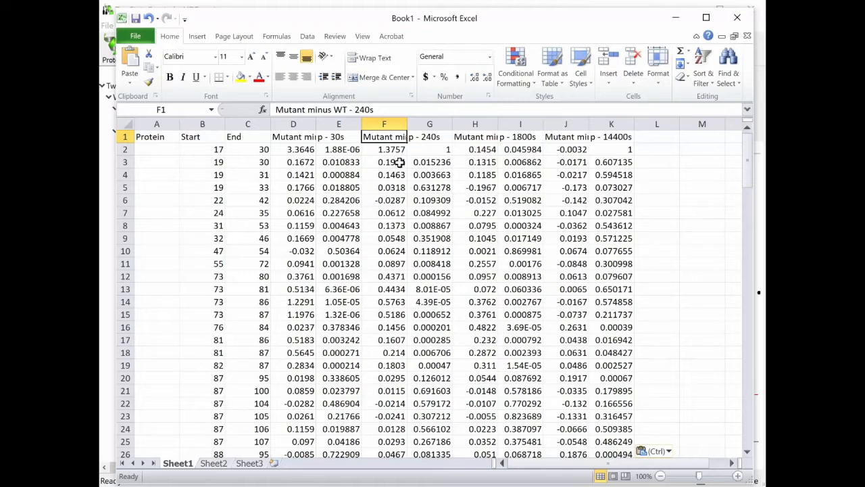
{"action": "left_click", "coordinate": [433, 137]}
{"action": "left_click", "coordinate": [477, 139]}
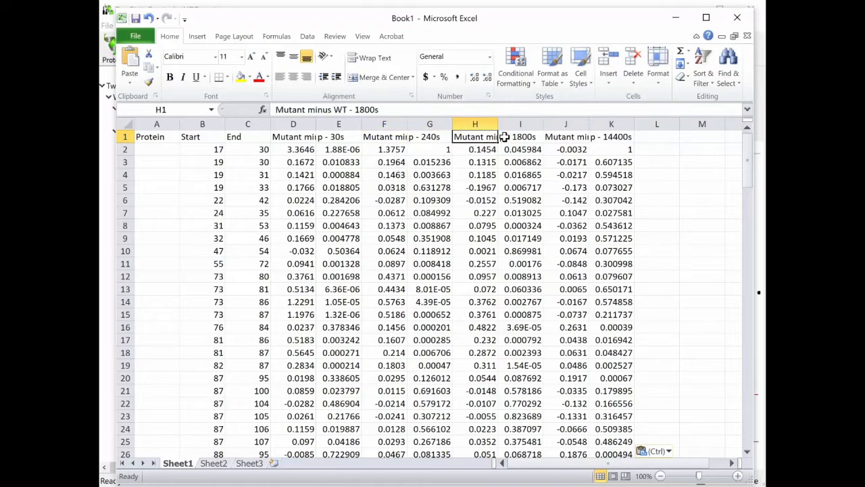
{"action": "left_click", "coordinate": [505, 137]}
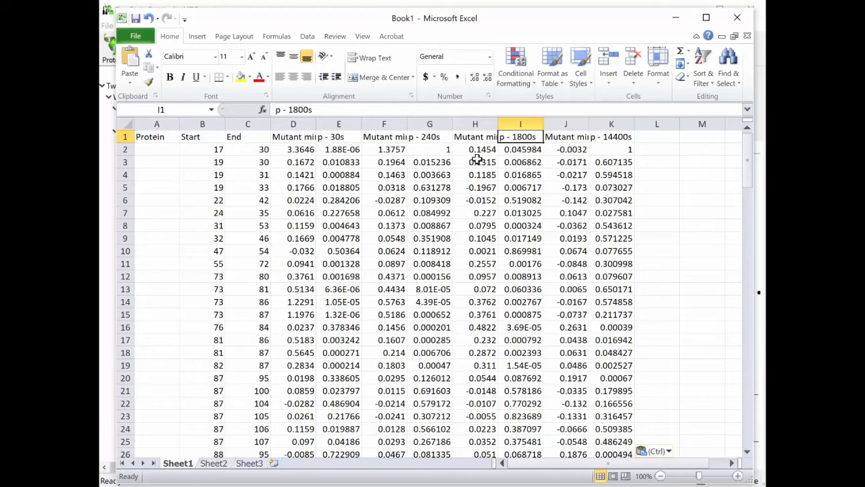
{"action": "left_click", "coordinate": [304, 138]}
{"action": "left_click", "coordinate": [336, 137]}
{"action": "left_click", "coordinate": [308, 137]}
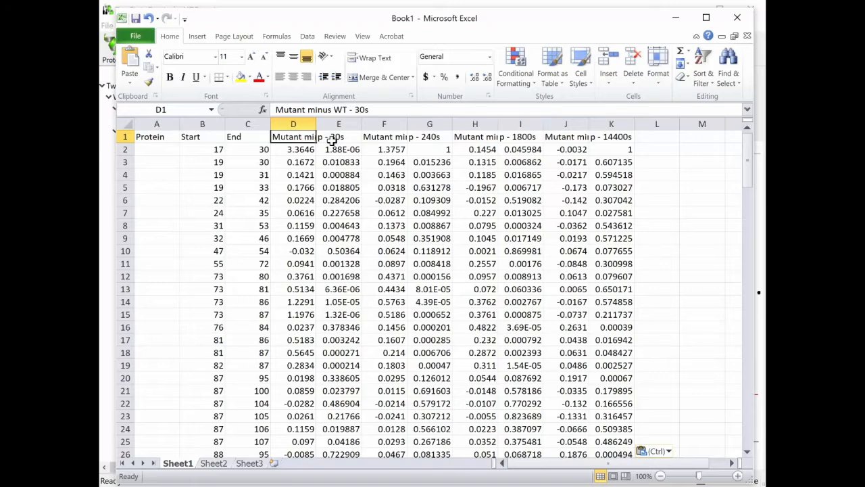
{"action": "left_click", "coordinate": [333, 138]}
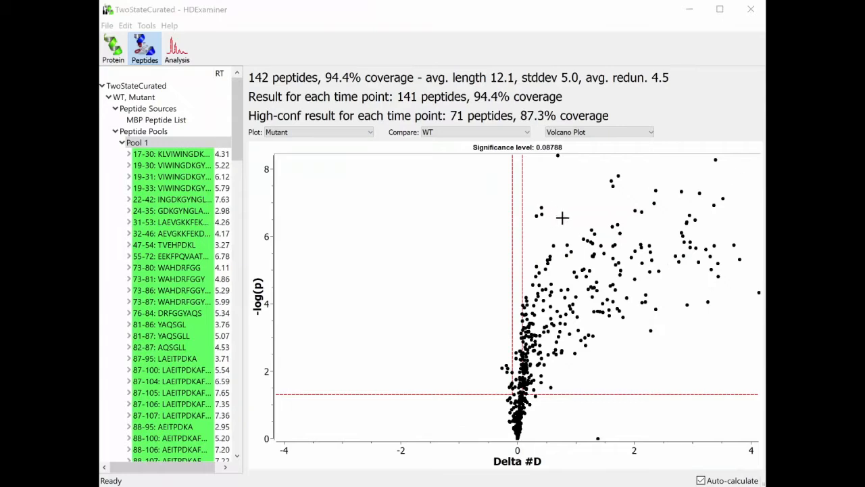
- Switch back to HDExaminer and inspect the details of individual data points in the volcano plot
{"action": "left_click", "coordinate": [612, 16]}
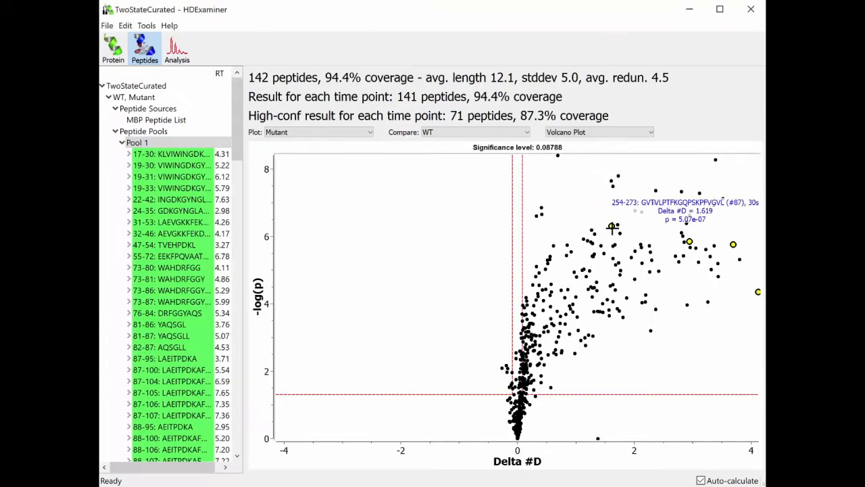
{"action": "mouse_move", "coordinate": [593, 234]}
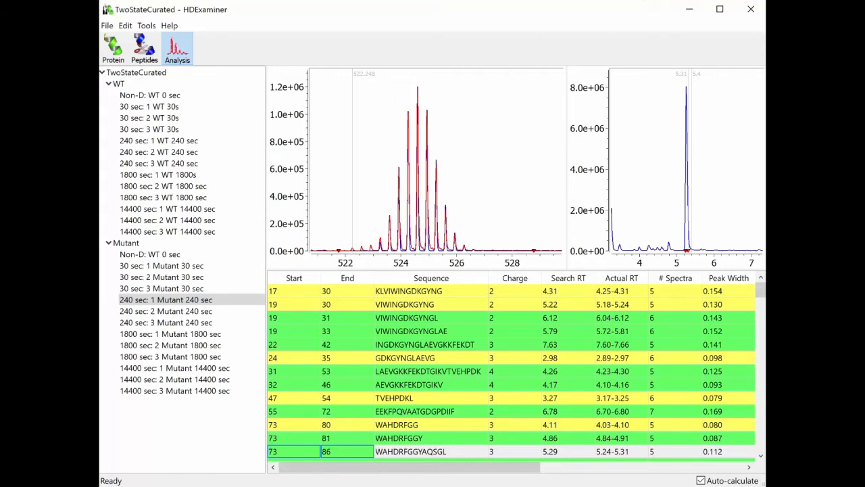
- Switch to the Overrides.xlsx workbook in Excel and examine the data file names in column A
{"action": "left_click_drag", "start_coordinate": [765, 100], "coordinate": [343, 17]}
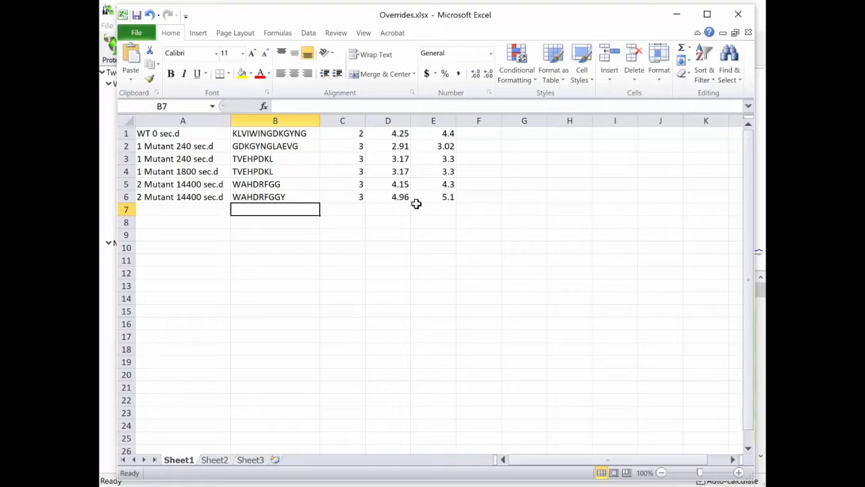
{"action": "left_click", "coordinate": [172, 145]}
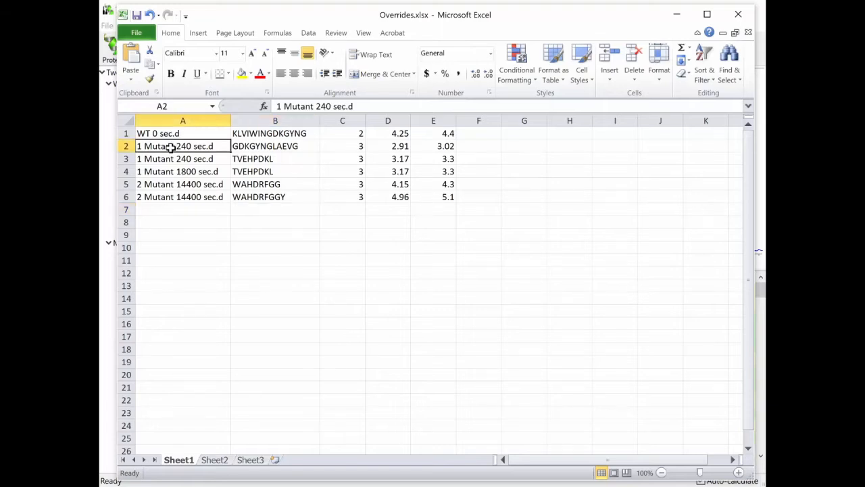
{"action": "left_click", "coordinate": [174, 170]}
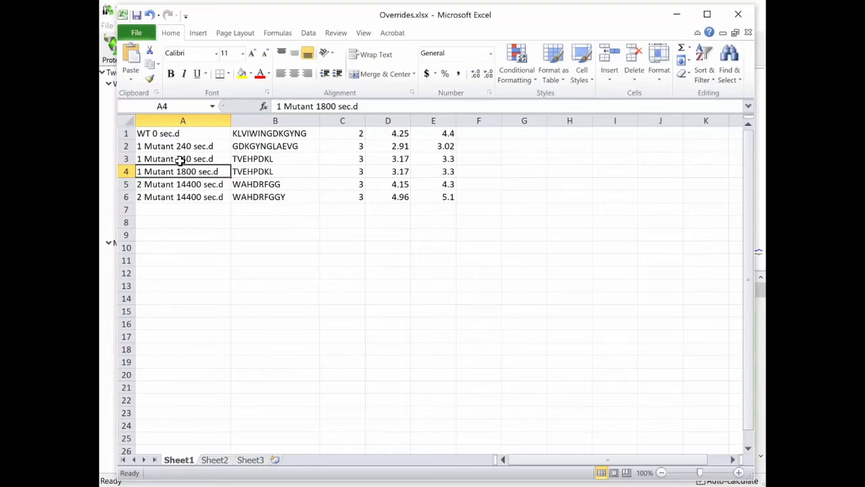
{"action": "left_click", "coordinate": [180, 160]}
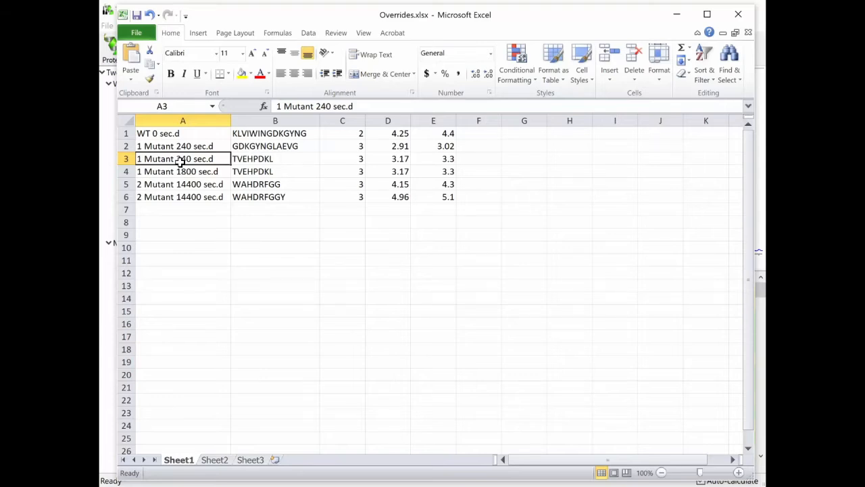
- Examine the peptide sequences in column B and the charge states in column C of the override table
{"action": "left_click", "coordinate": [243, 147]}
{"action": "left_click", "coordinate": [256, 162]}
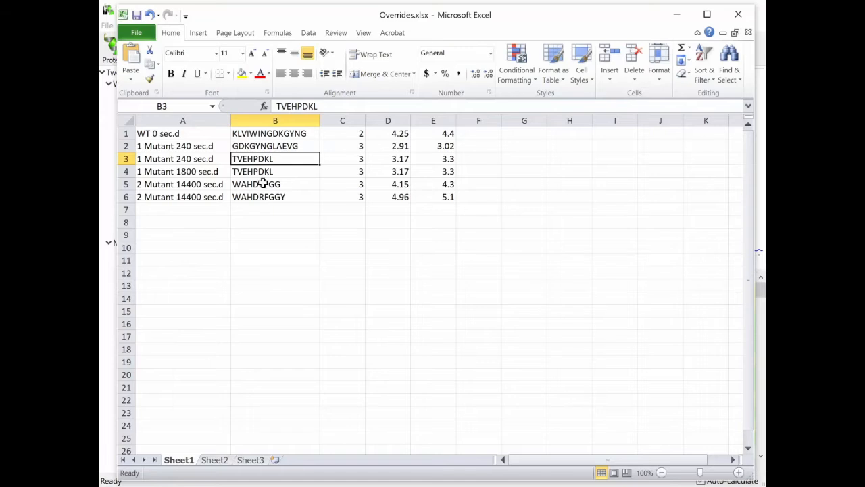
{"action": "left_click", "coordinate": [263, 184]}
{"action": "left_click", "coordinate": [340, 134]}
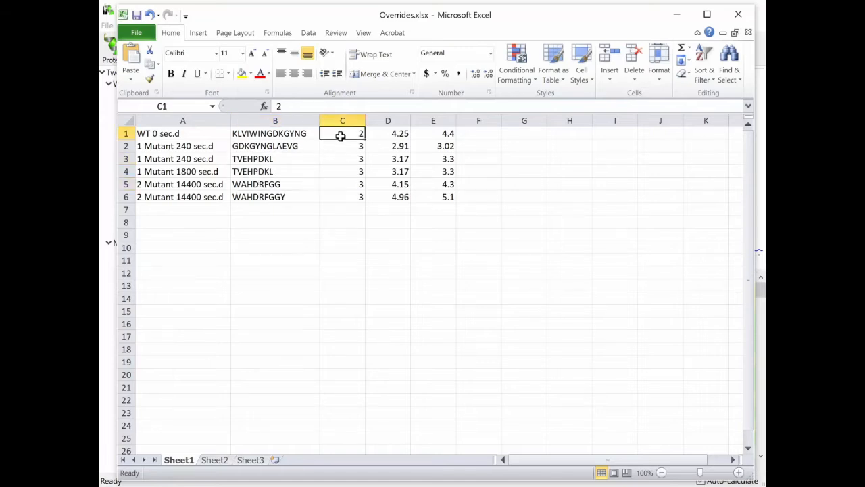
{"action": "left_click", "coordinate": [342, 146]}
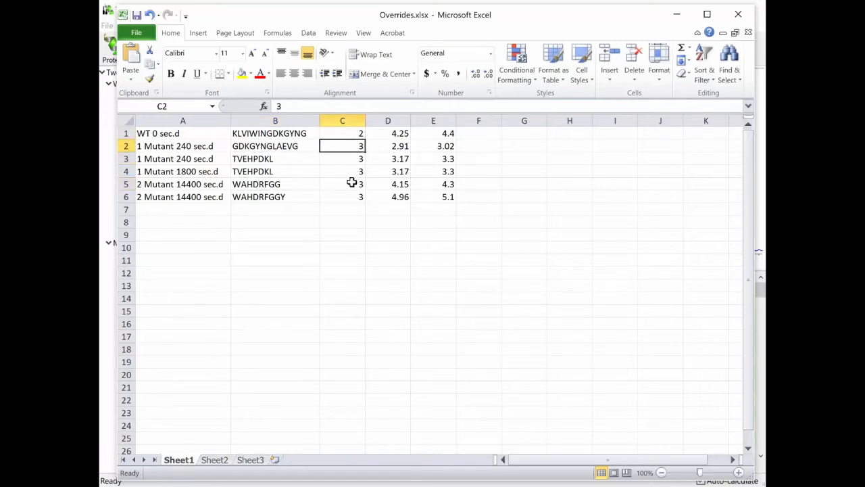
- Examine the start and end retention times in columns D and E of the override table
{"action": "left_click", "coordinate": [390, 134]}
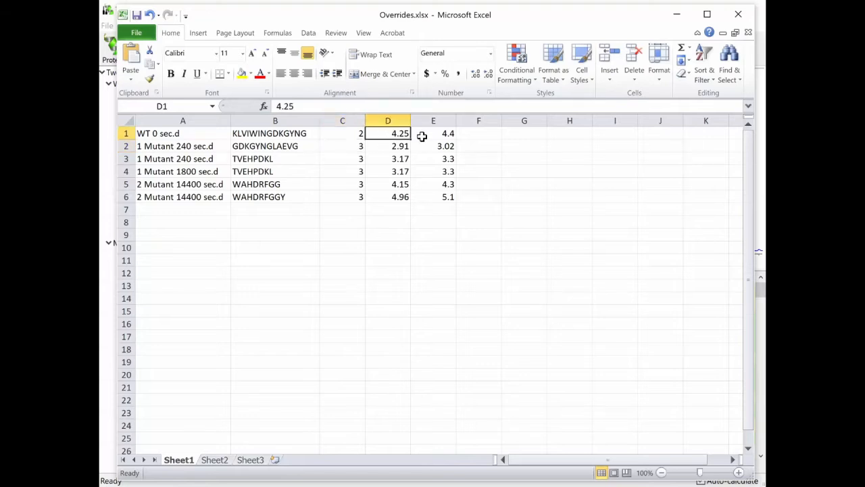
{"action": "left_click", "coordinate": [421, 138]}
{"action": "left_click", "coordinate": [391, 136]}
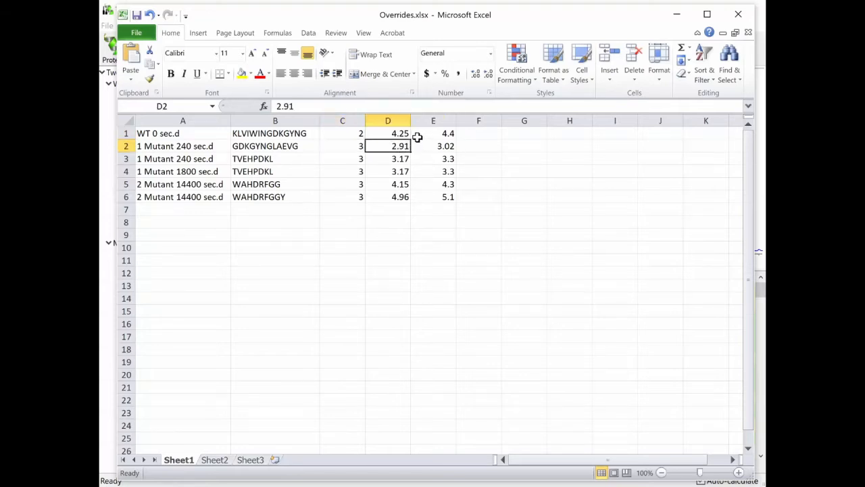
{"action": "left_click", "coordinate": [393, 132]}
{"action": "left_click", "coordinate": [431, 133]}
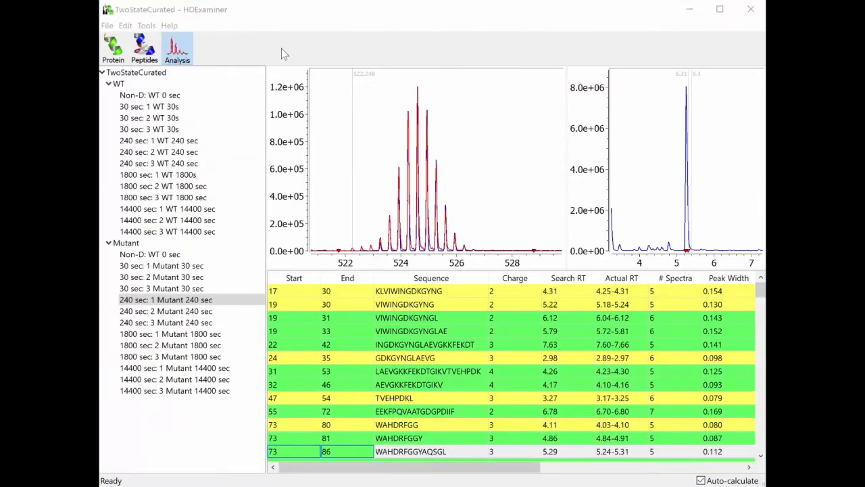
- Switch back to HDExaminer and display the results of the 30 sec: 3 Mutant 30 sec experiment
{"action": "left_click", "coordinate": [331, 15]}
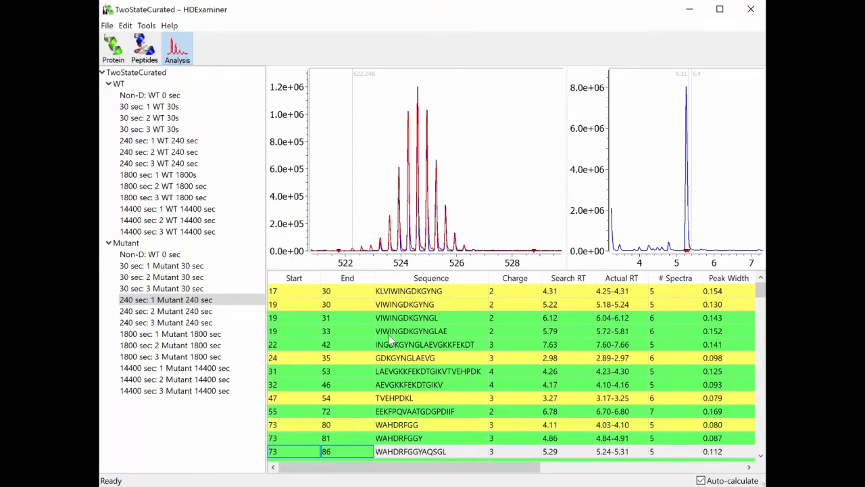
{"action": "left_click", "coordinate": [186, 154]}
{"action": "left_click", "coordinate": [182, 288]}
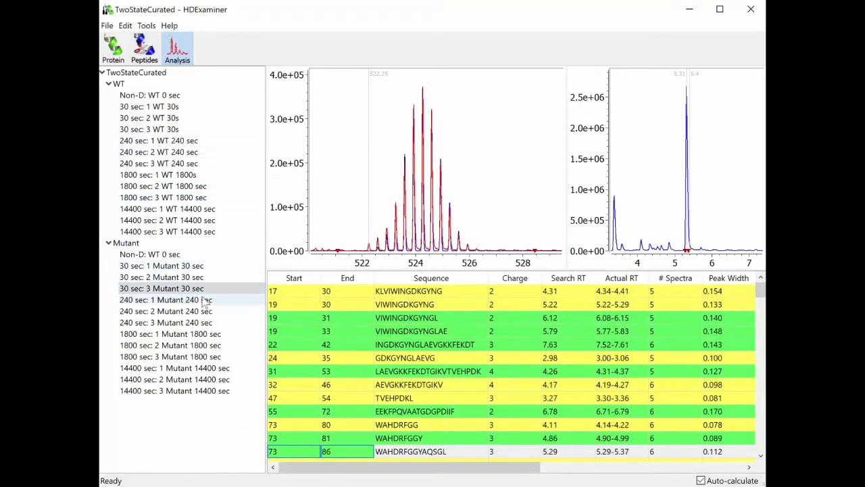
- Load the retention time overrides from the table file Overrides.xlsx and display the results of 240 sec: 3 Mutant 240 sec
{"action": "left_click", "coordinate": [422, 332]}
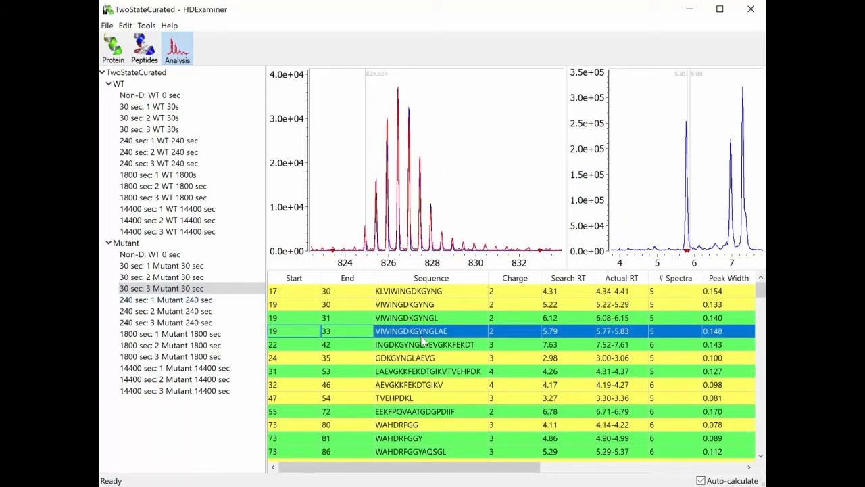
{"action": "right_click", "coordinate": [427, 336]}
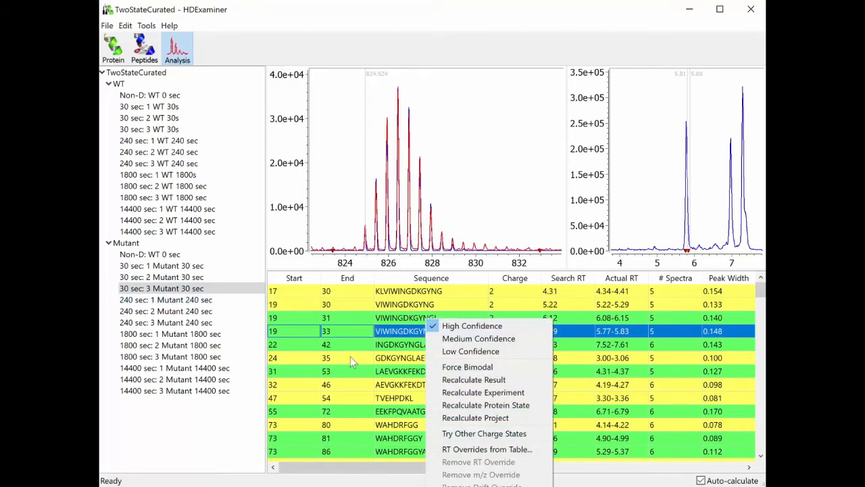
{"action": "left_click", "coordinate": [450, 450]}
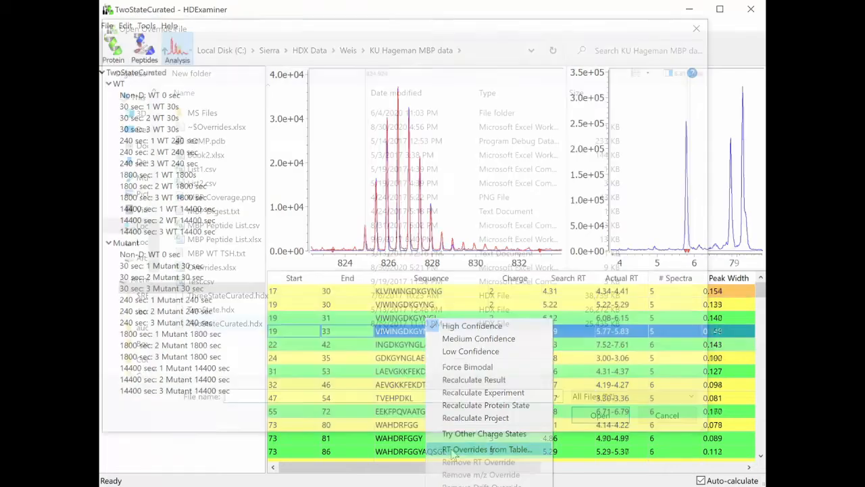
{"action": "left_click", "coordinate": [232, 267]}
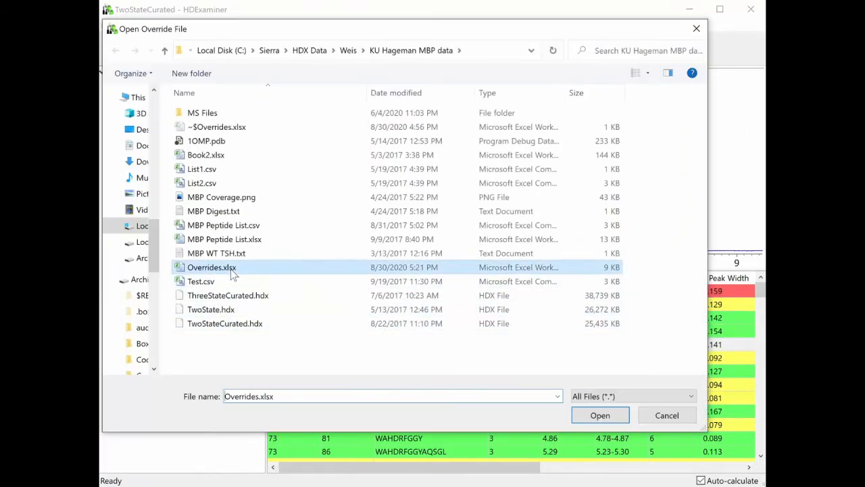
{"action": "left_click", "coordinate": [589, 418]}
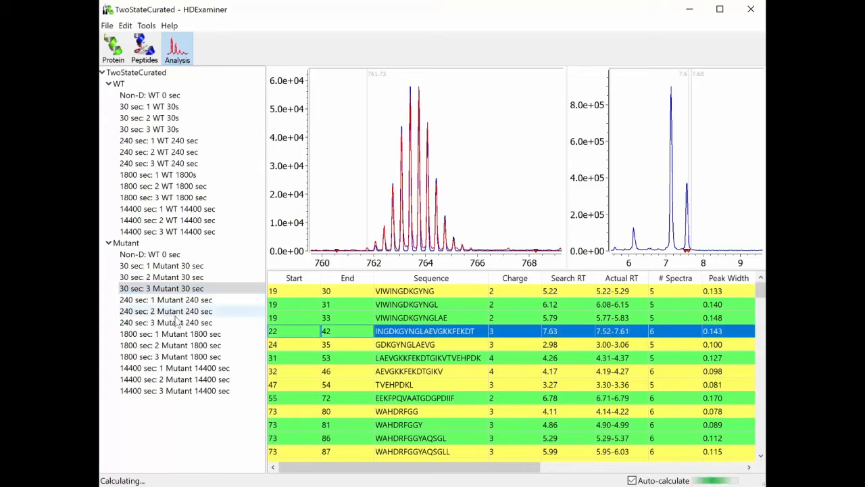
{"action": "left_click", "coordinate": [170, 323]}
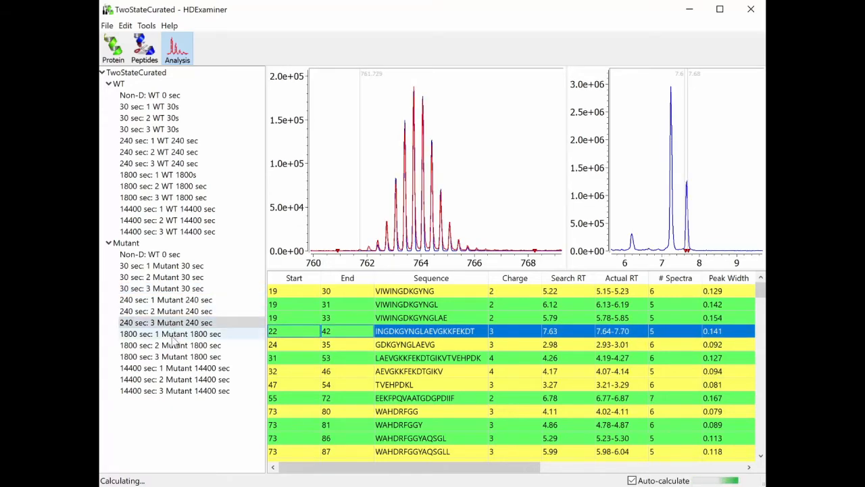
- Inspect peptide TVEHPDKL in the 1800 sec: 1 Mutant 1800 sec results, and GDKGYNGLAEVG and TVEHPDKL in 240 sec: 1 Mutant 240 sec
{"action": "left_click", "coordinate": [171, 335]}
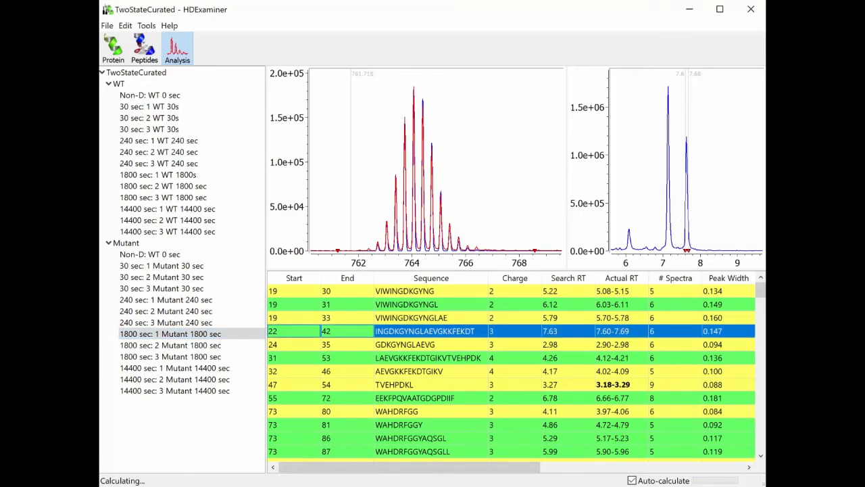
{"action": "left_click", "coordinate": [413, 386]}
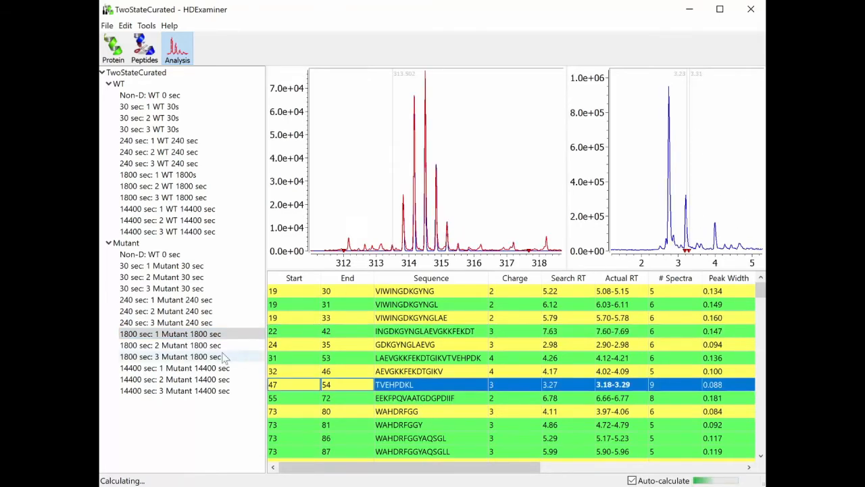
{"action": "left_click", "coordinate": [169, 300]}
{"action": "left_click", "coordinate": [530, 344]}
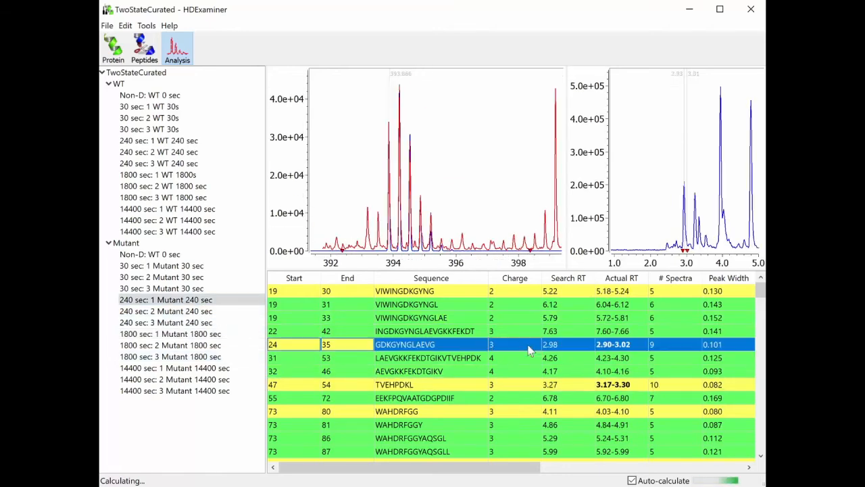
{"action": "left_click", "coordinate": [511, 383]}
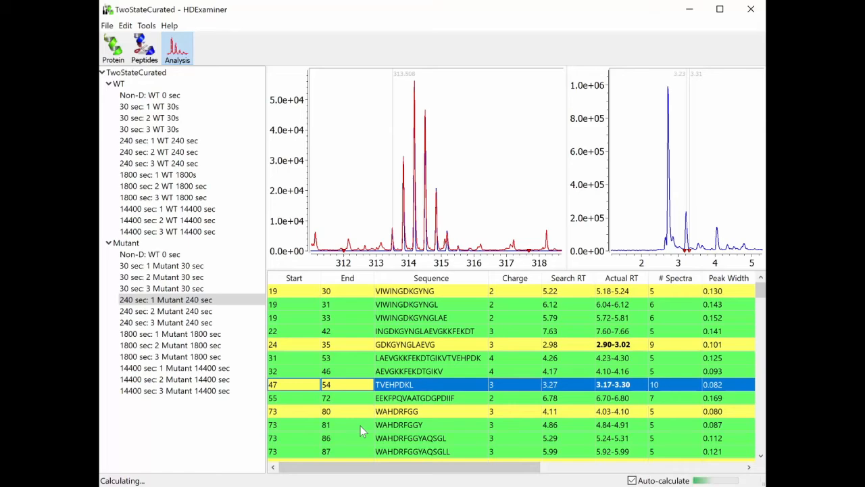
- Check peptide TVEHPDKL in the WT 240 sec replicates and GDKGYNGLAEVG in the 240 sec: 3 Mutant 240 sec results
{"action": "left_click", "coordinate": [150, 165]}
{"action": "left_click", "coordinate": [167, 141]}
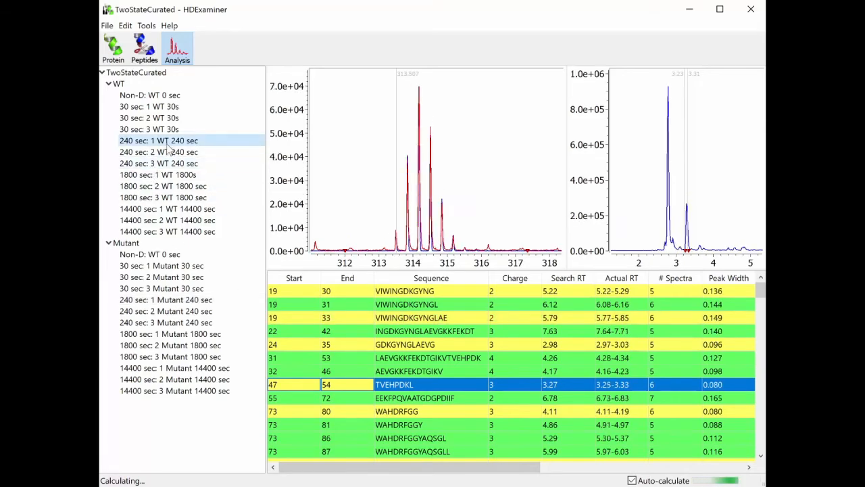
{"action": "left_click", "coordinate": [172, 164]}
{"action": "left_click", "coordinate": [196, 322]}
{"action": "left_click", "coordinate": [406, 344]}
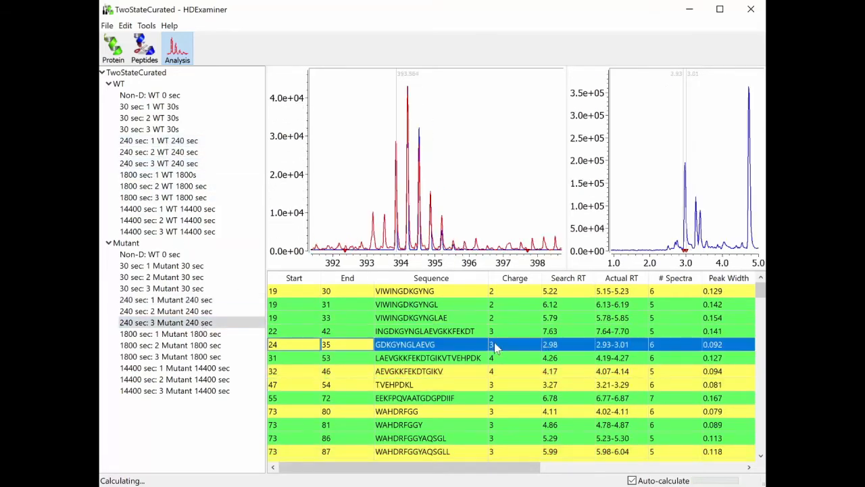
- View the RT override options for peptide INGDKGYNGLAEVGKKFEKDT, and inspect VIWINGDKGYNGLAE and GDKGYNGLAEVG in the 1800 sec: 1 Mutant 1800 sec results
{"action": "right_click", "coordinate": [464, 331]}
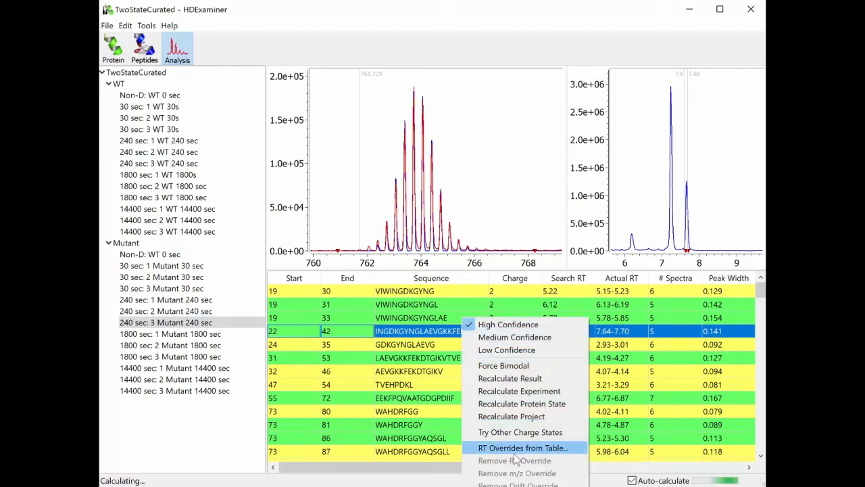
{"action": "left_click", "coordinate": [383, 318]}
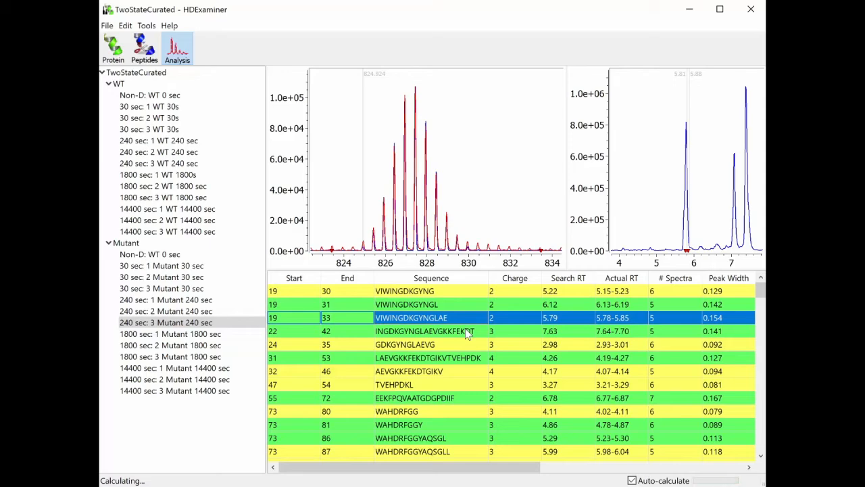
{"action": "left_click", "coordinate": [408, 346]}
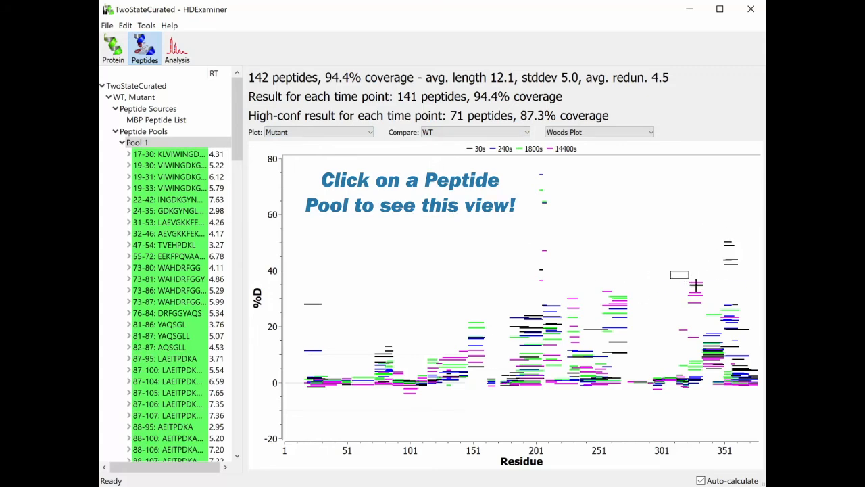
- Enlarge the Woods plot around residues 311 to 361 and open the uptake plot of peptide 323-333: AKDPRIAATME from its 14400s line
{"action": "left_click_drag", "start_coordinate": [670, 270], "coordinate": [744, 336]}
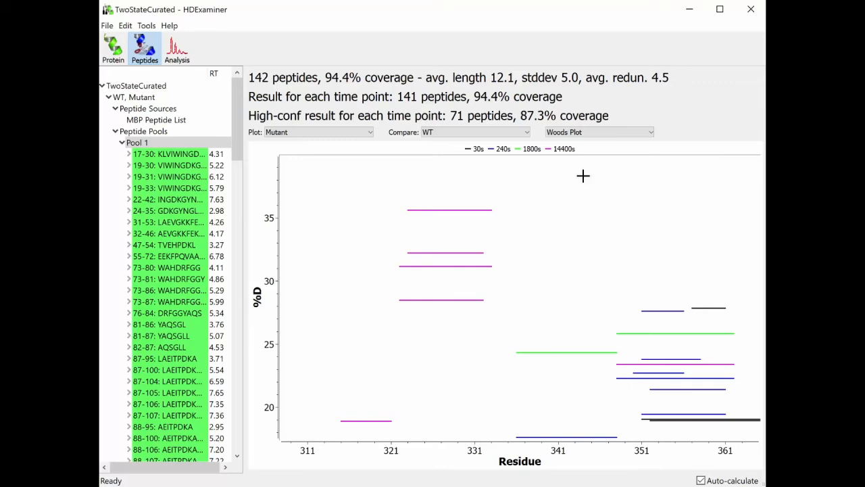
{"action": "mouse_move", "coordinate": [448, 209]}
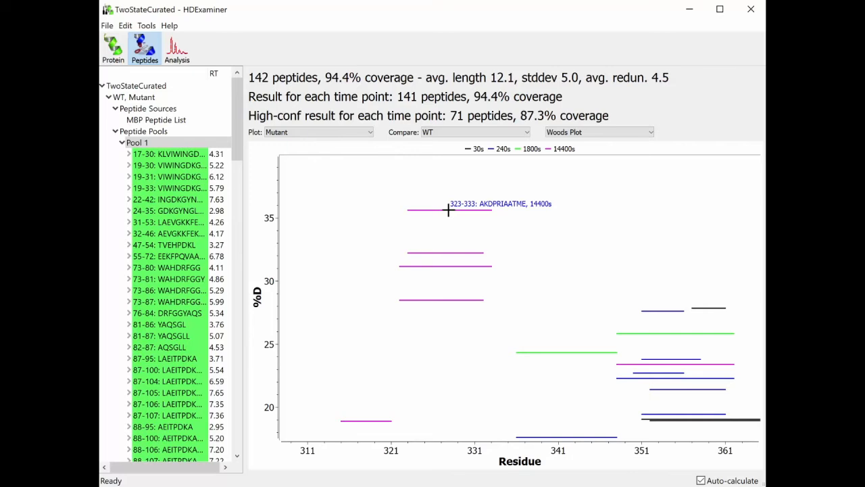
{"action": "double_click", "coordinate": [428, 208]}
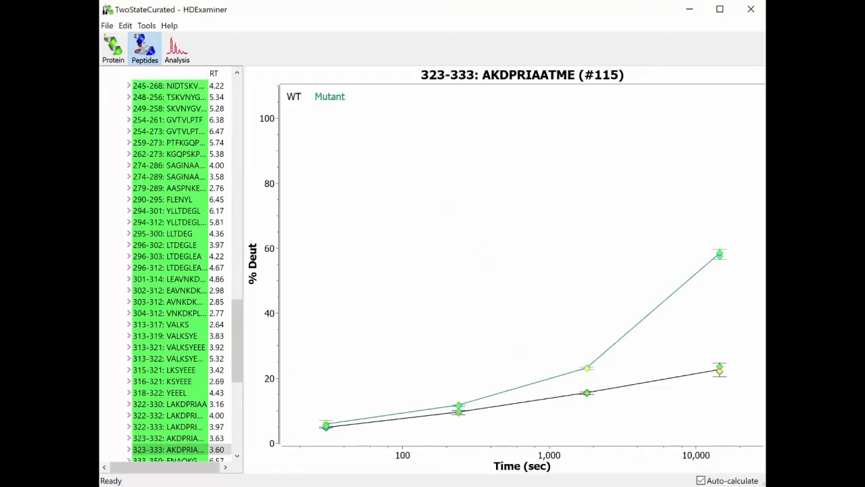
- Return to the Woods plot overview of peptide Pool 1
{"action": "left_click", "coordinate": [237, 187]}
{"action": "left_click", "coordinate": [237, 187]}
{"action": "left_click_drag", "start_coordinate": [237, 188], "coordinate": [237, 108]}
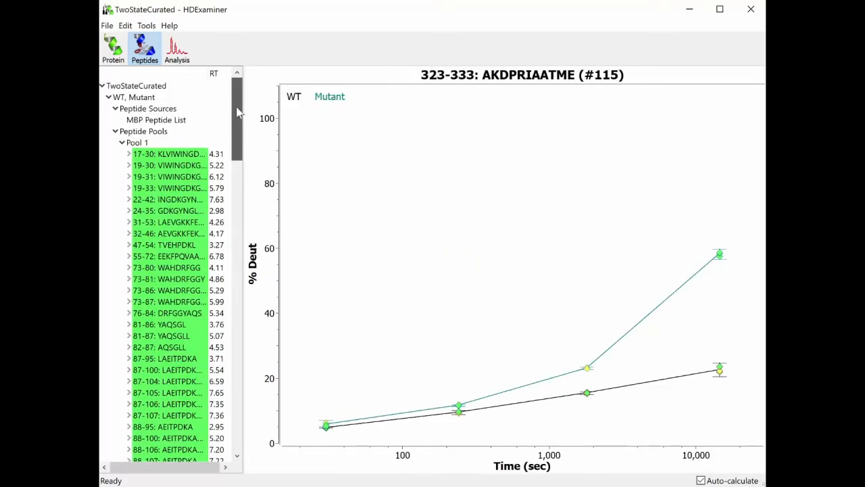
{"action": "left_click", "coordinate": [137, 142]}
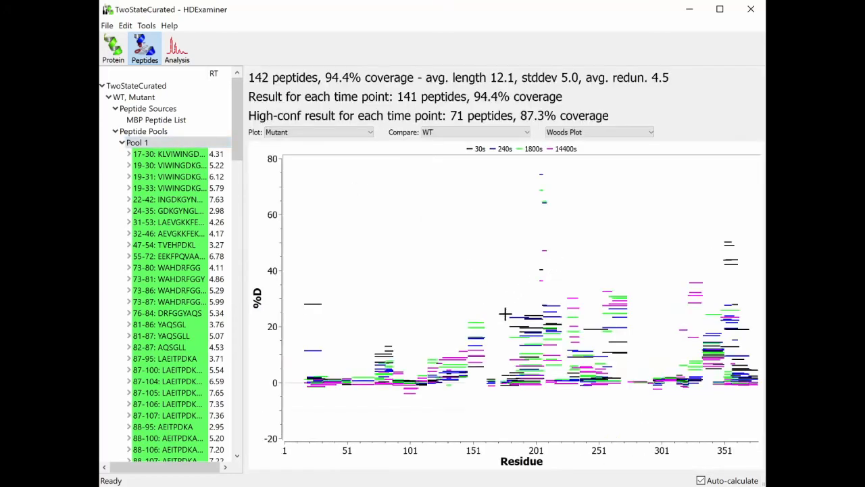